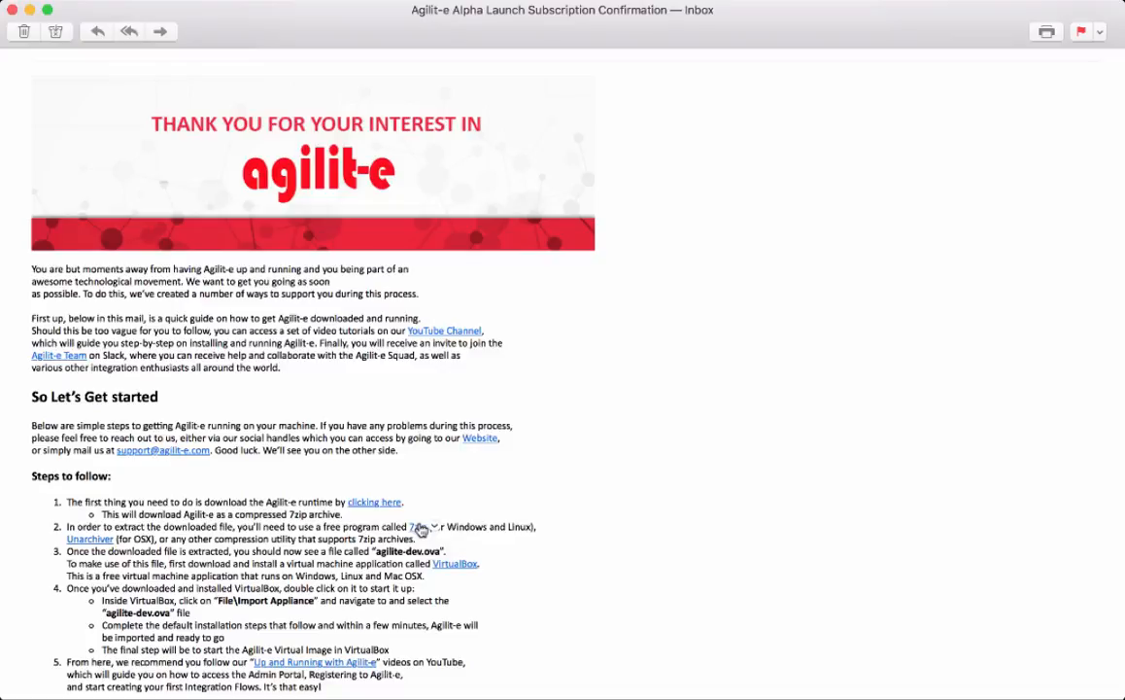
Step: Open the Agilit-e folder in Finder to show agilite-dev.7z and the extracted agilite-dev.ova
{"action": "left_click", "coordinate": [323, 605]}
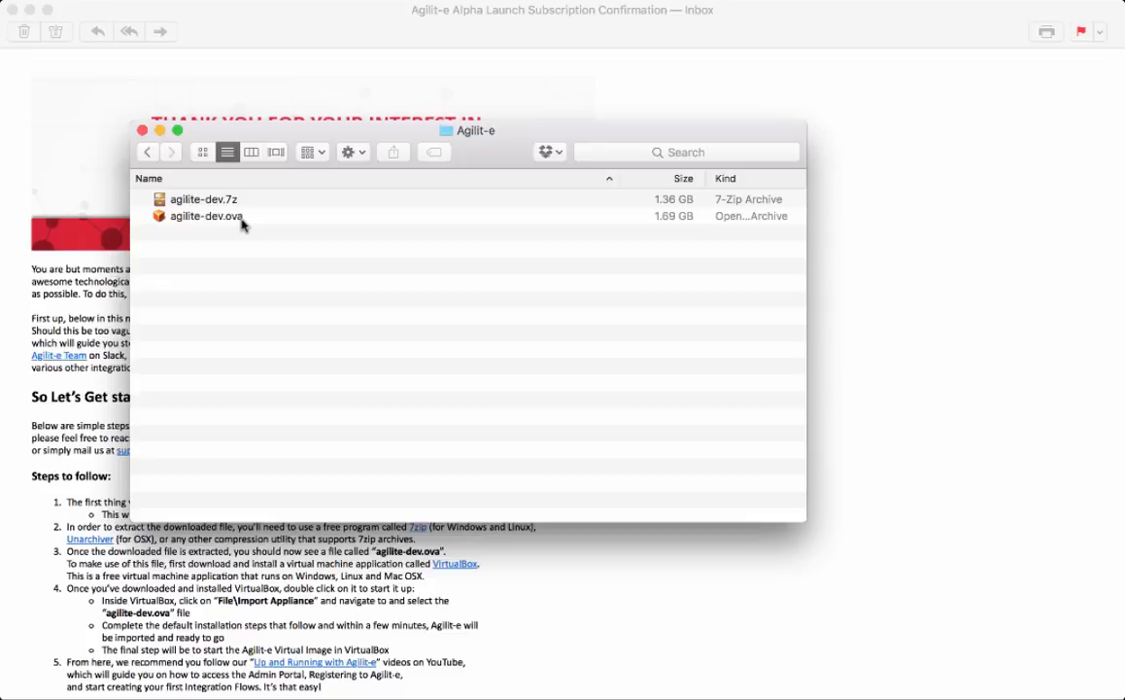
Step: Bring the Agilit-e setup-instructions email back in front of the Finder window
{"action": "left_click", "coordinate": [508, 561]}
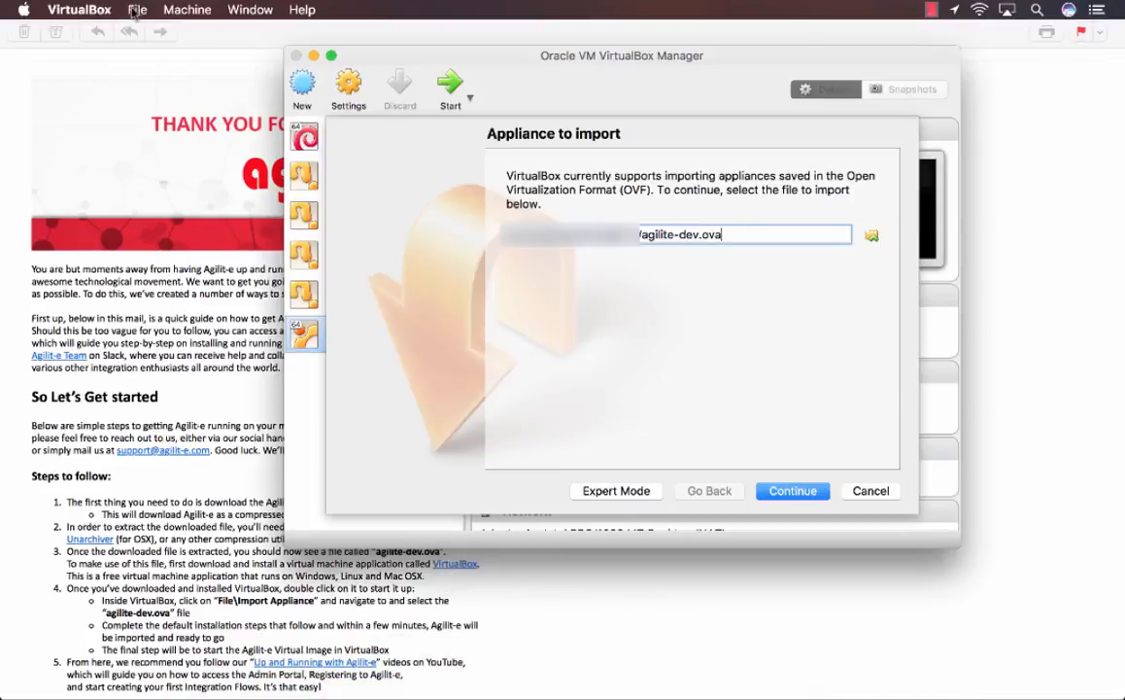
Step: Import agilite-dev.ova as a new Agilite-Dev virtual machine (Ubuntu 64-bit, 2048 MB)
{"action": "left_click", "coordinate": [136, 9]}
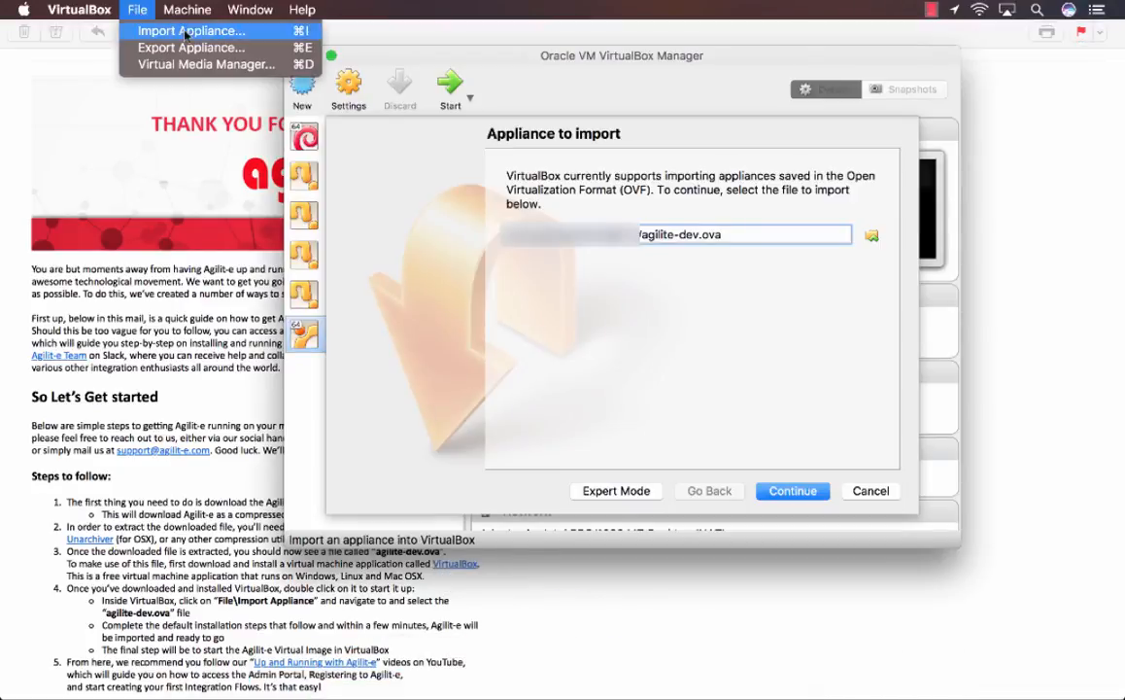
{"action": "left_click", "coordinate": [529, 308]}
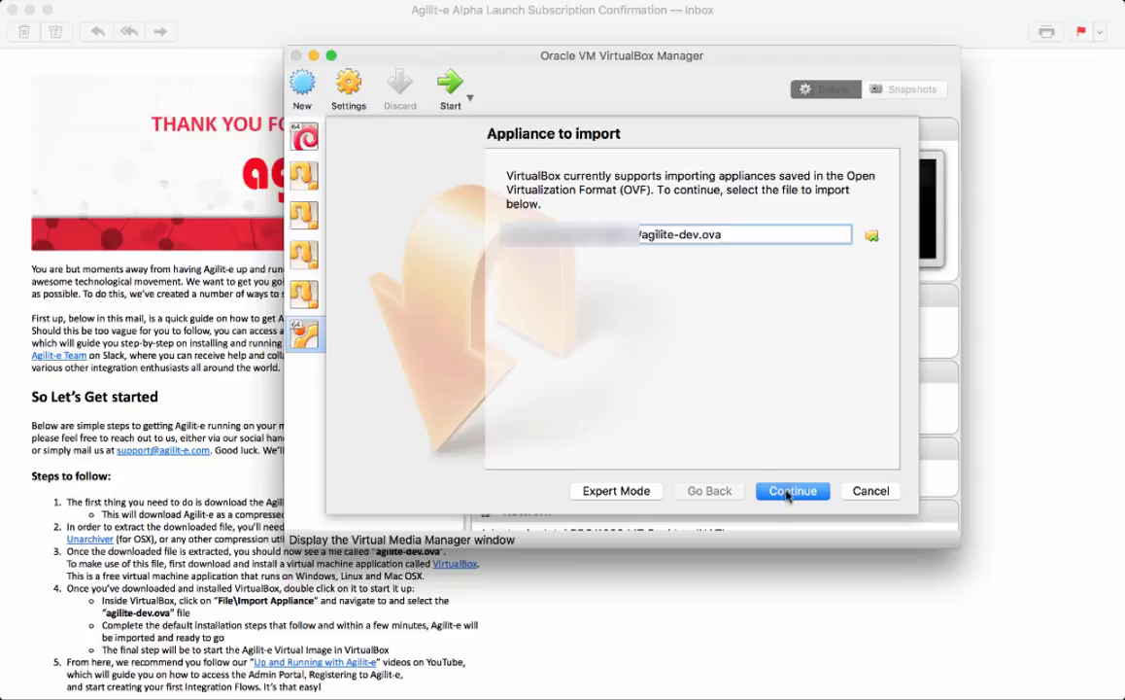
{"action": "left_click", "coordinate": [788, 491]}
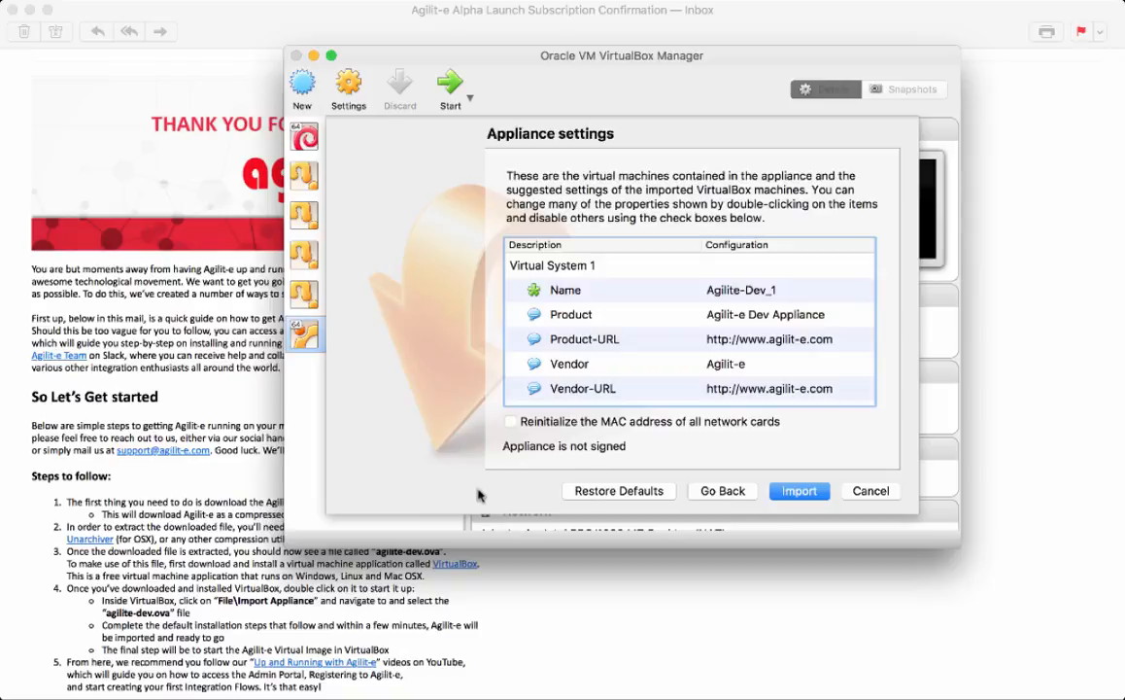
{"action": "left_click", "coordinate": [858, 491]}
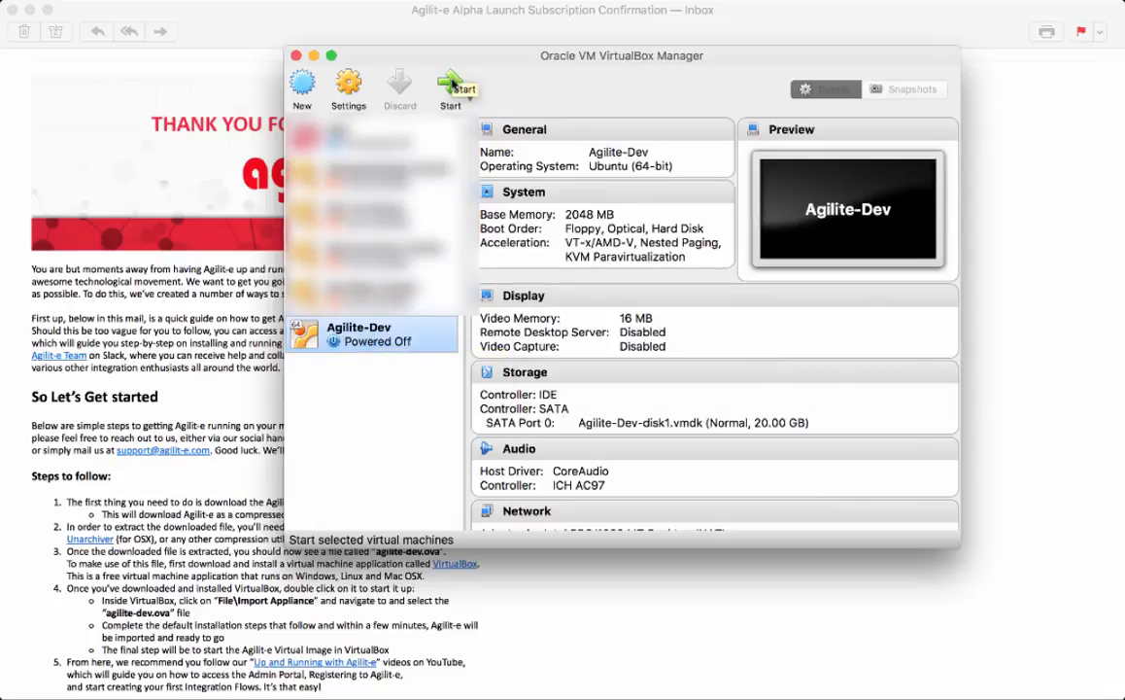
Step: Start Agilite-Dev, wait for its Ubuntu login prompt, then bring Firefox forward
{"action": "left_click", "coordinate": [452, 85]}
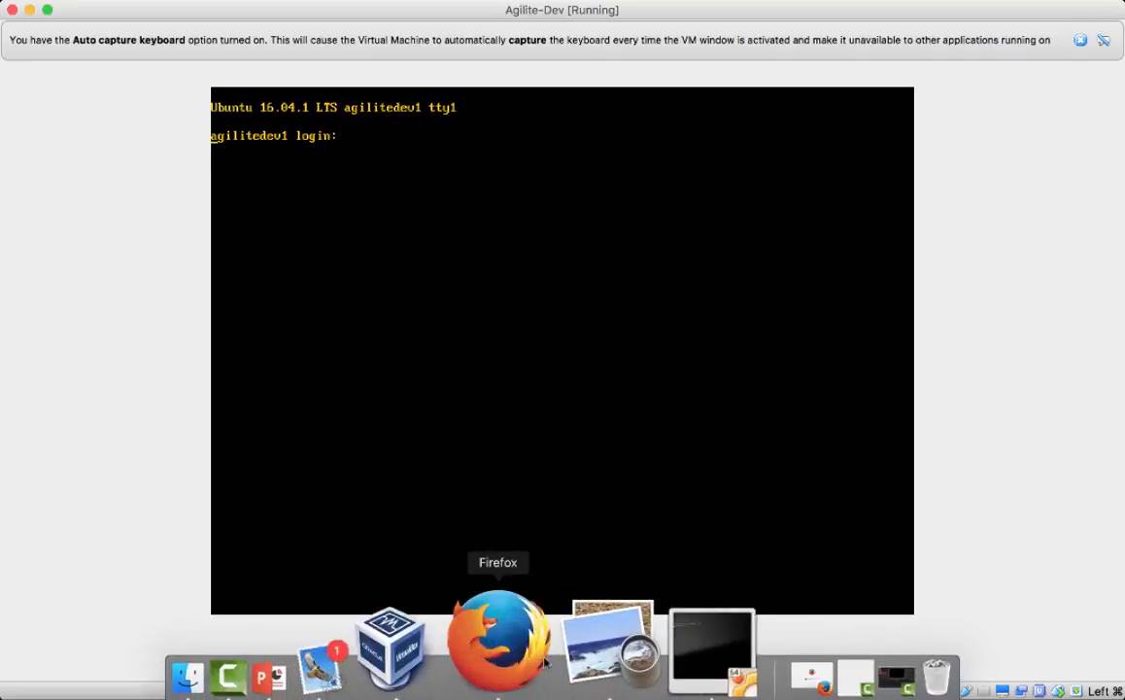
{"action": "left_click", "coordinate": [535, 636]}
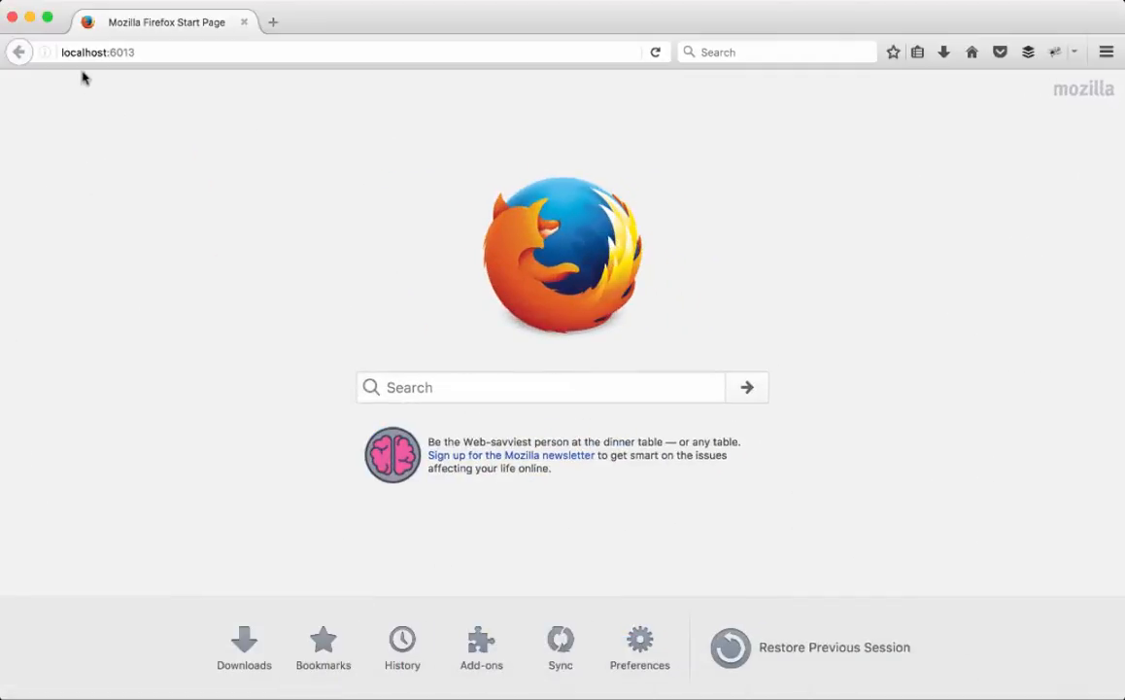
Step: Reload localhost:6013 in Firefox to show the Agilit-e sign-in page
{"action": "left_click", "coordinate": [142, 52]}
{"action": "key", "text": "Return"}
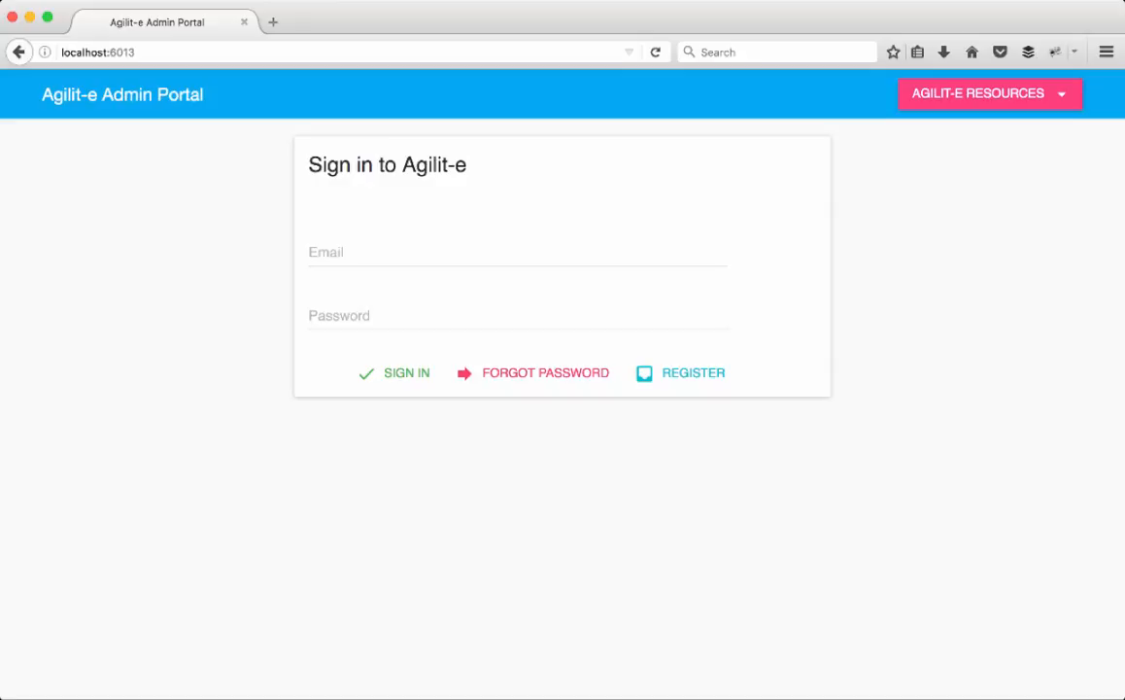
Step: Open the registration form and enter the user's first name, last name, e-mail and team ID
{"action": "left_click", "coordinate": [663, 380]}
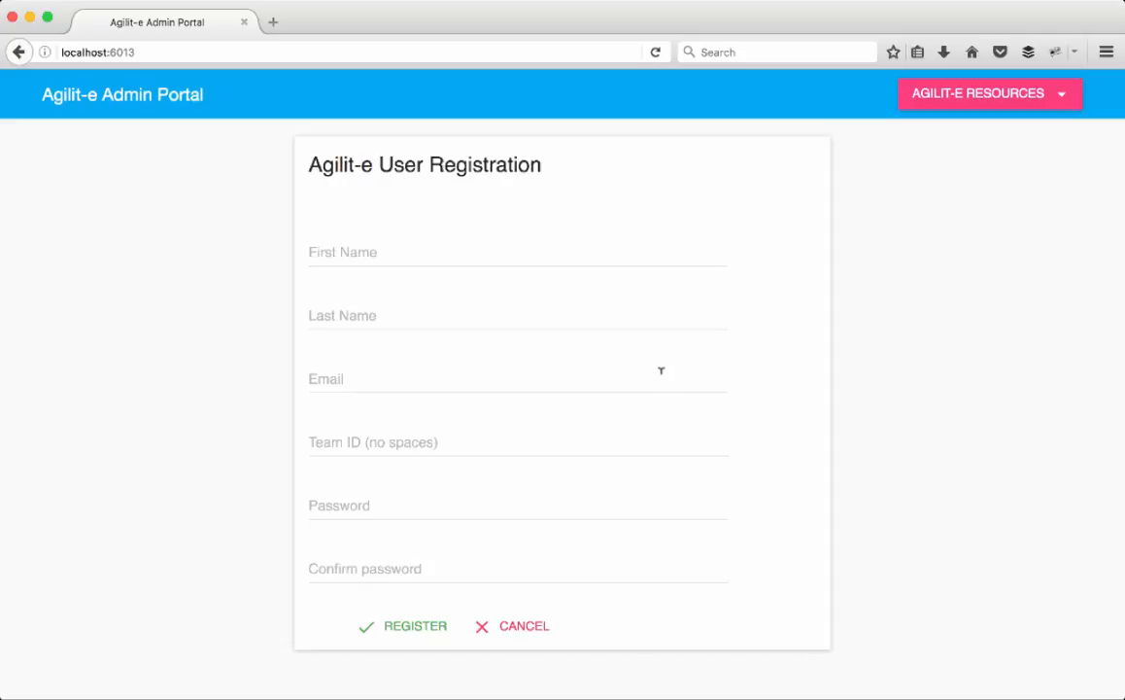
{"action": "left_click", "coordinate": [391, 252]}
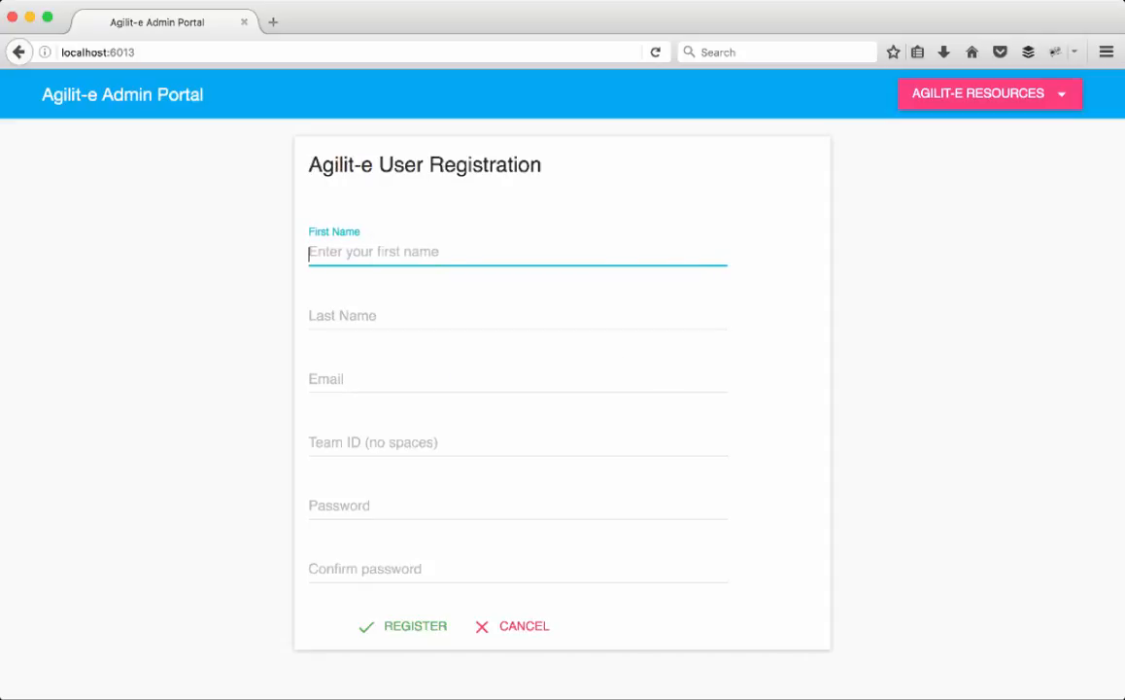
{"action": "key", "text": "Tab"}
{"action": "key", "text": "Tab"}
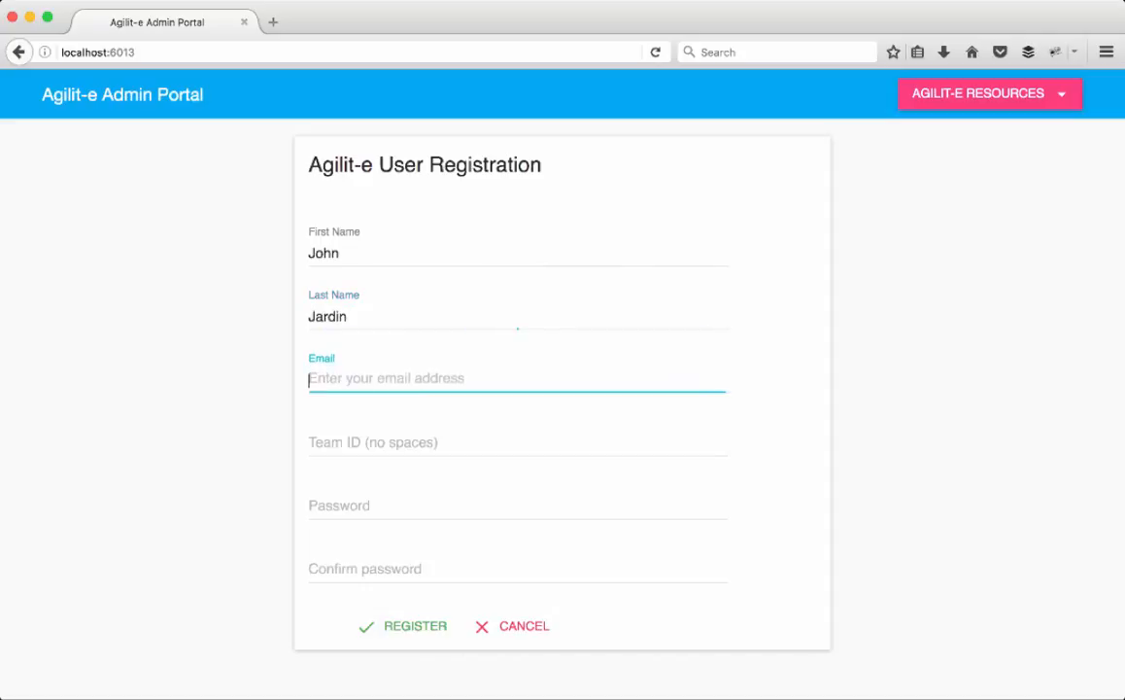
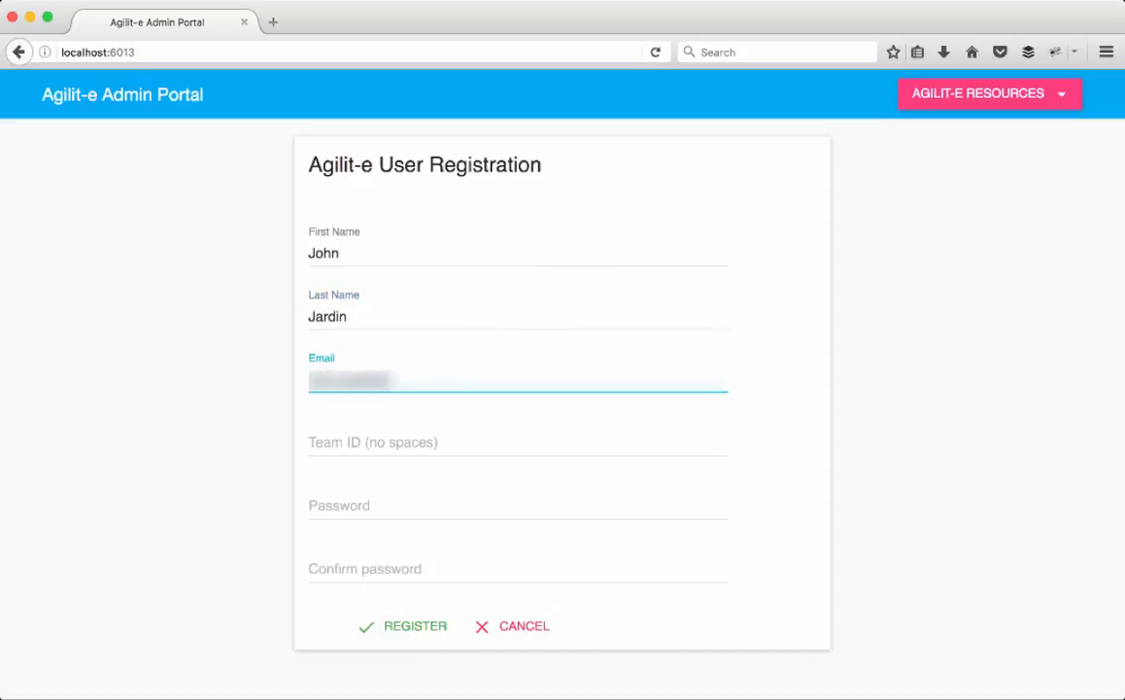
{"action": "key", "text": "Tab"}
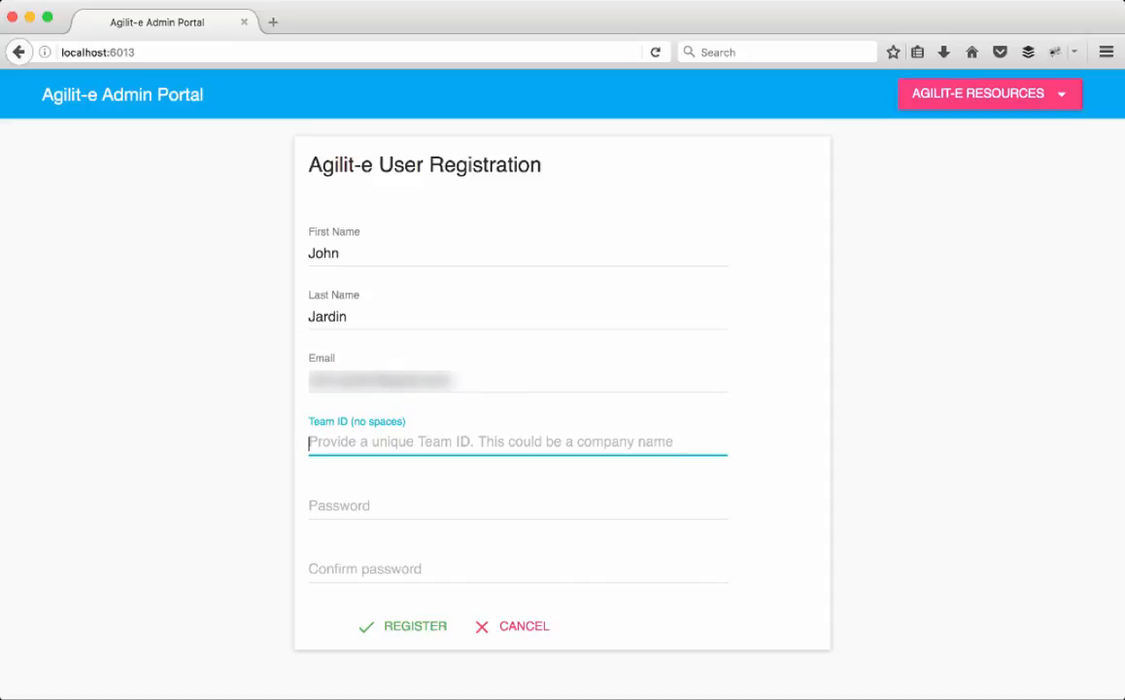
{"action": "type", "text": "jardin"}
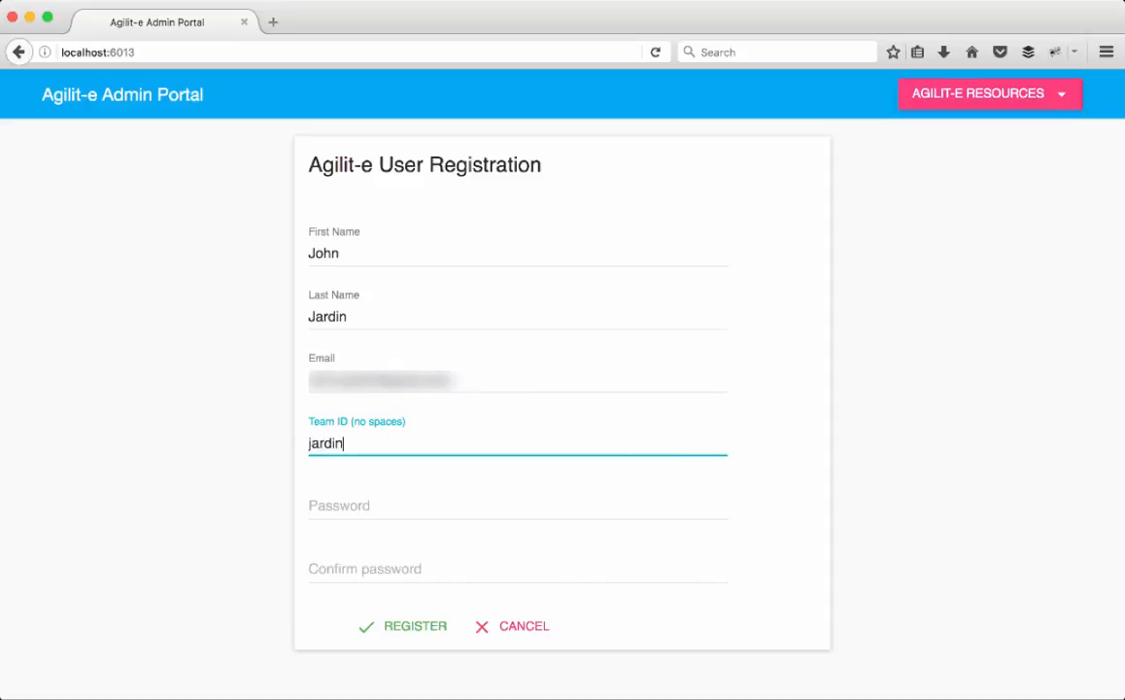
Step: Enter the account password, confirm it, and submit the registration
{"action": "left_click", "coordinate": [482, 503]}
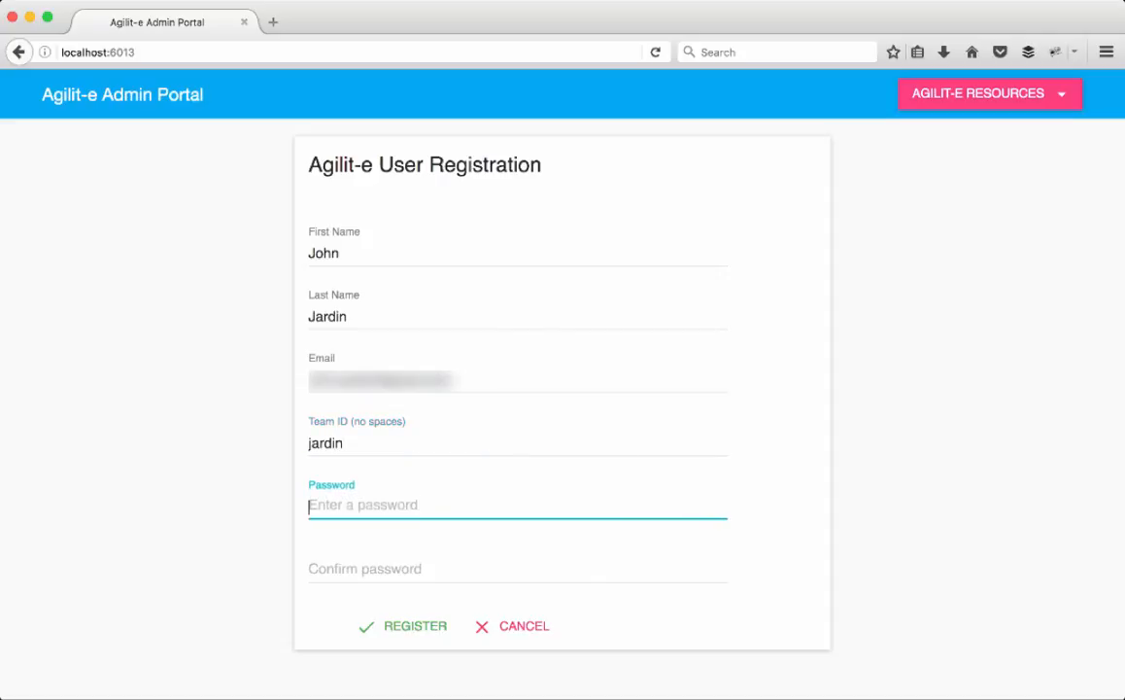
{"action": "type", "text": "12345678"}
{"action": "key", "text": "Tab"}
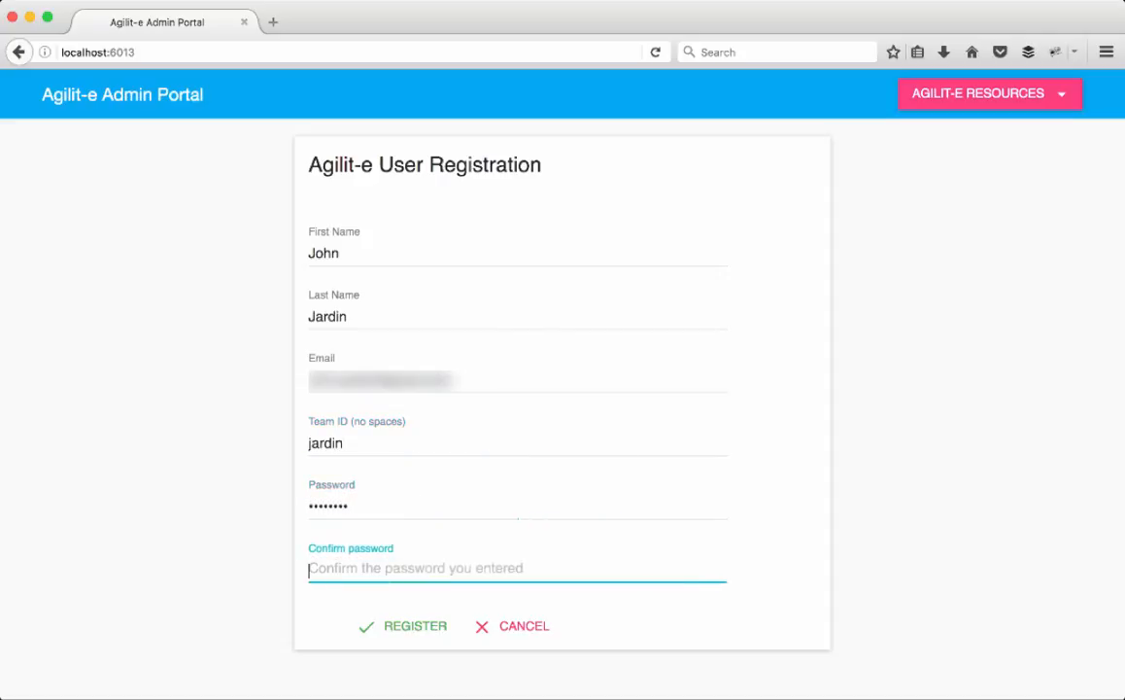
{"action": "type", "text": "12345678"}
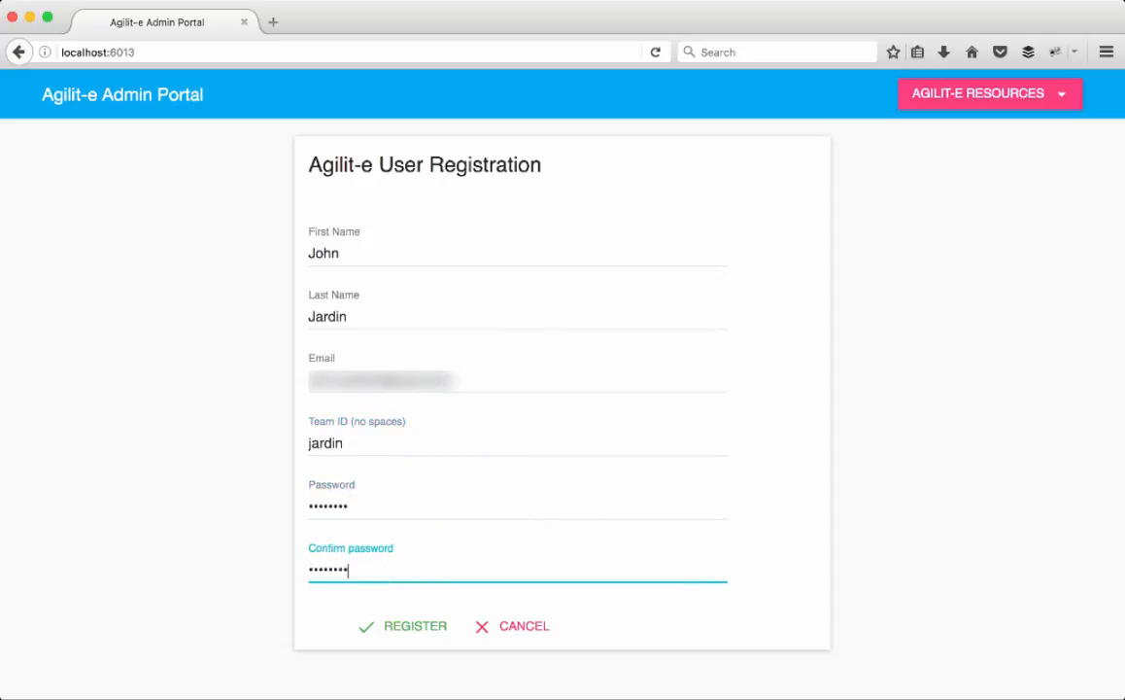
{"action": "left_click", "coordinate": [409, 634]}
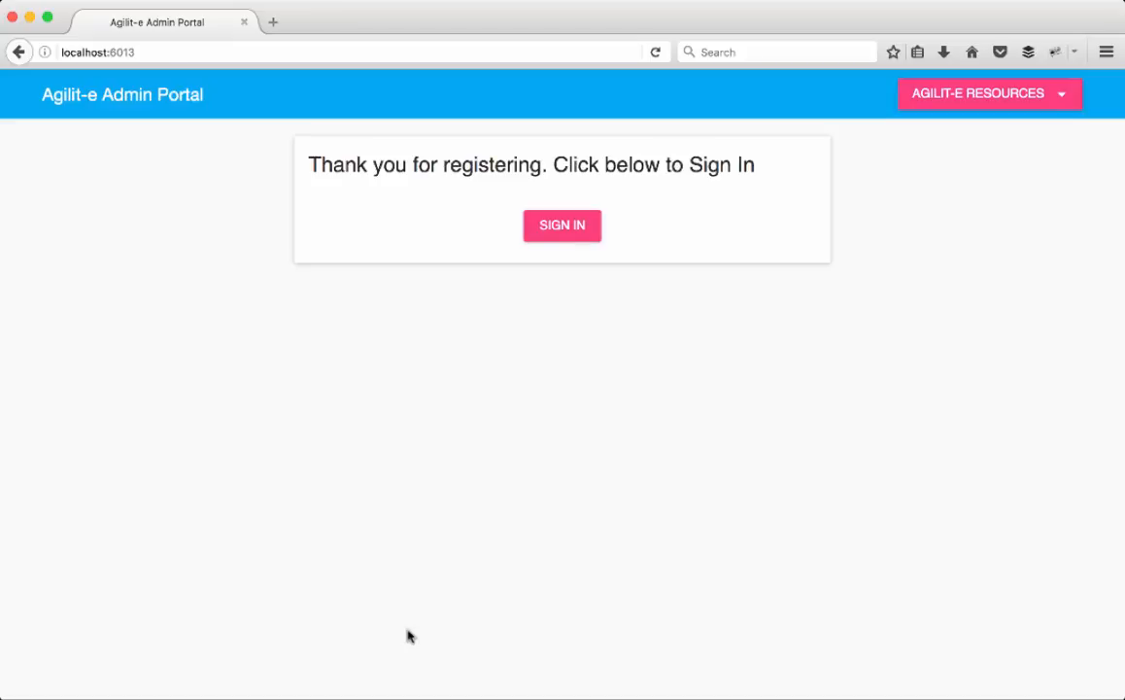
Step: Sign in with the new account's e-mail and password
{"action": "left_click", "coordinate": [564, 225]}
{"action": "left_click", "coordinate": [461, 251]}
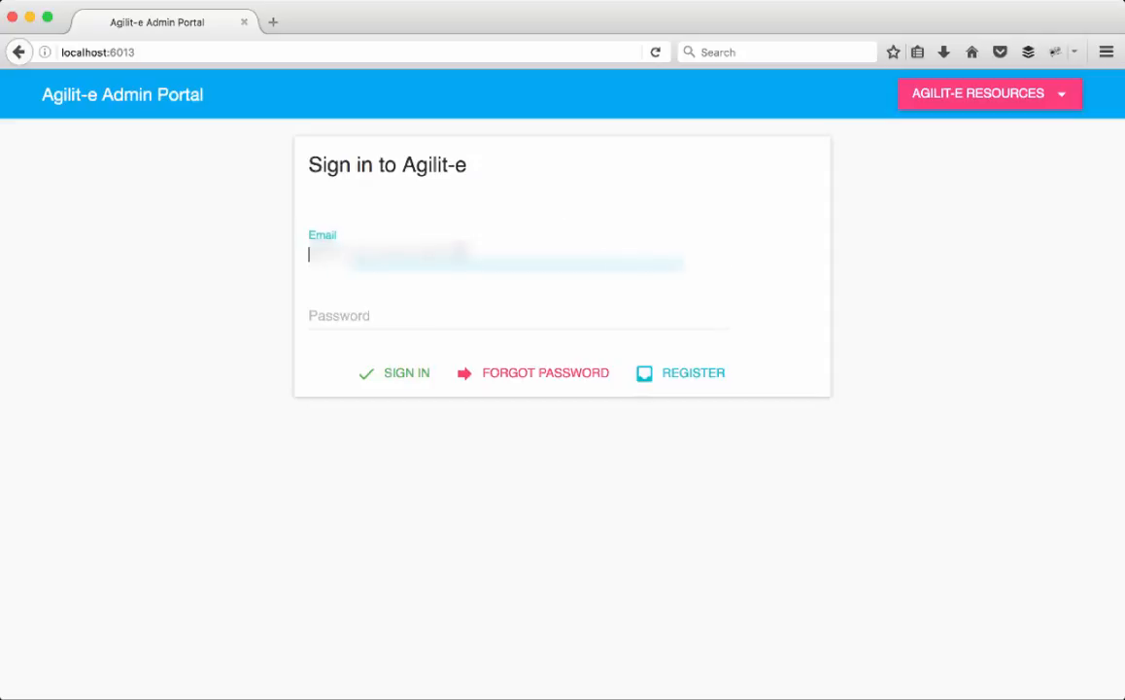
{"action": "type", "text": "..."}
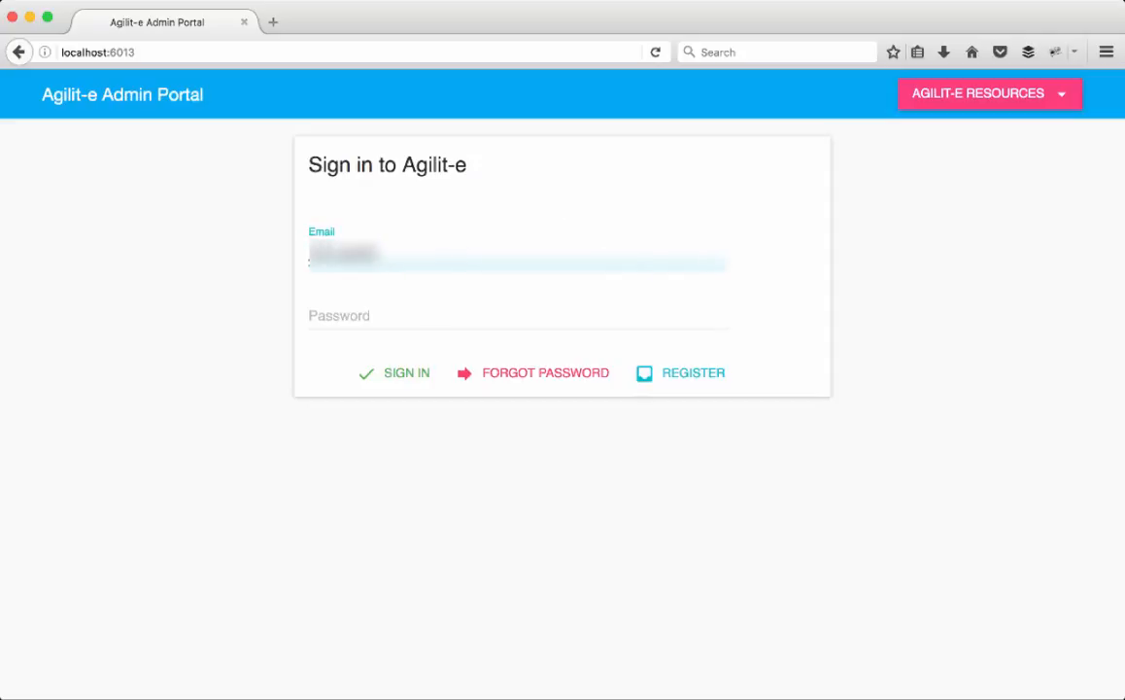
{"action": "key", "text": "Tab"}
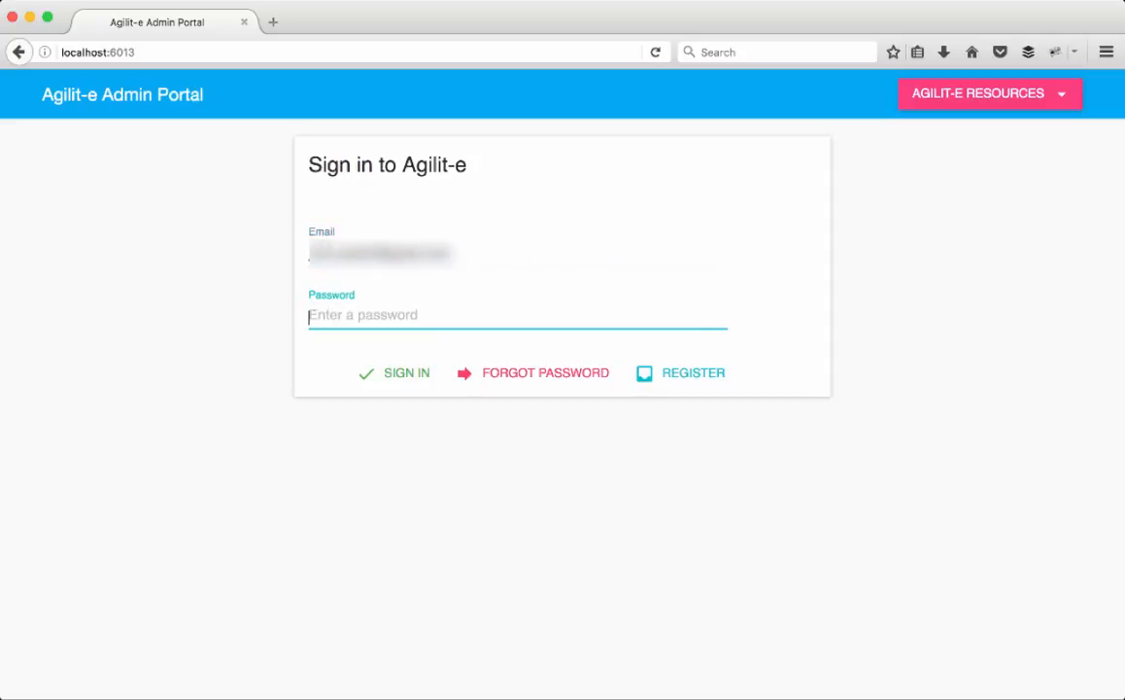
{"action": "type", "text": "********"}
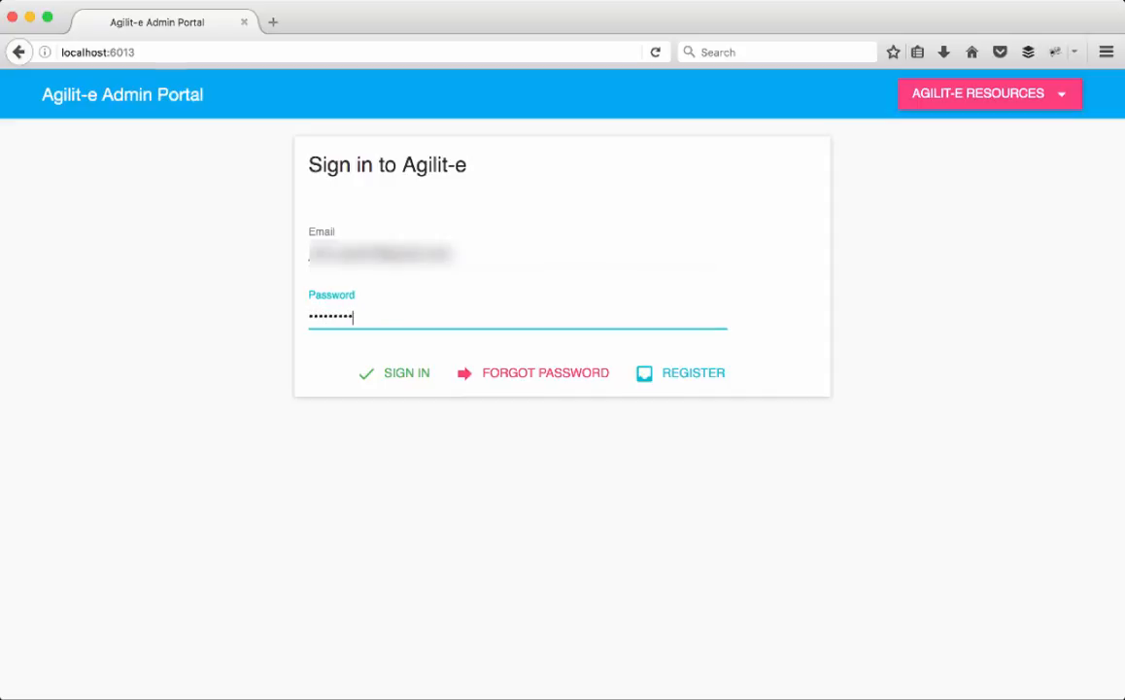
{"action": "left_click", "coordinate": [382, 383]}
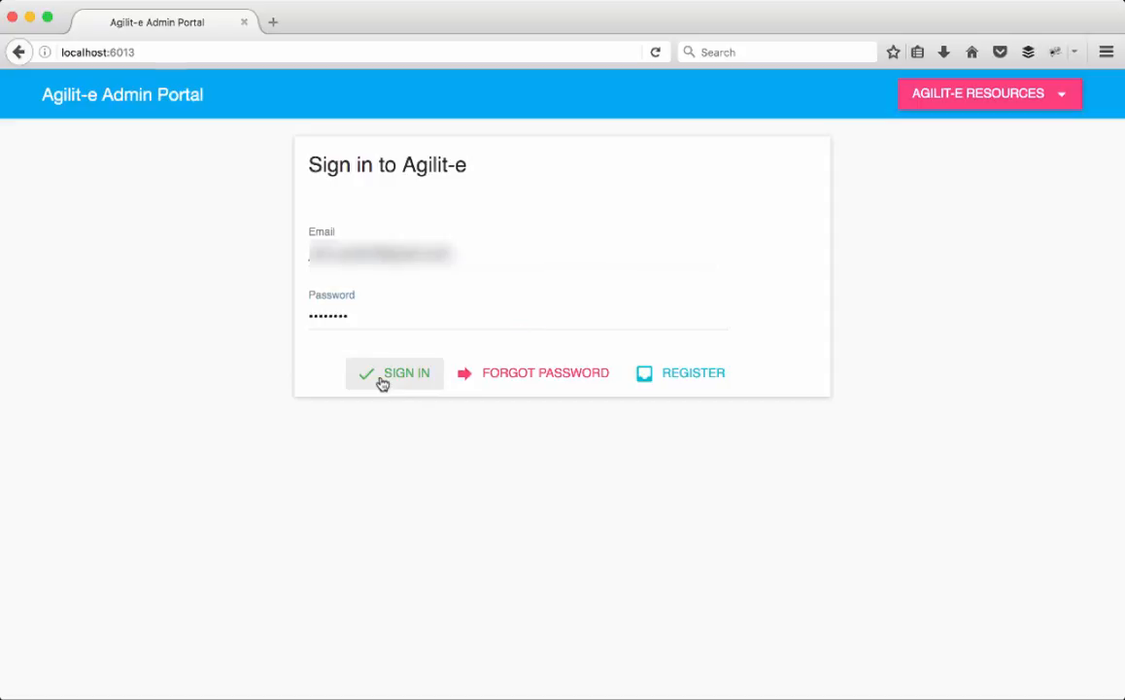